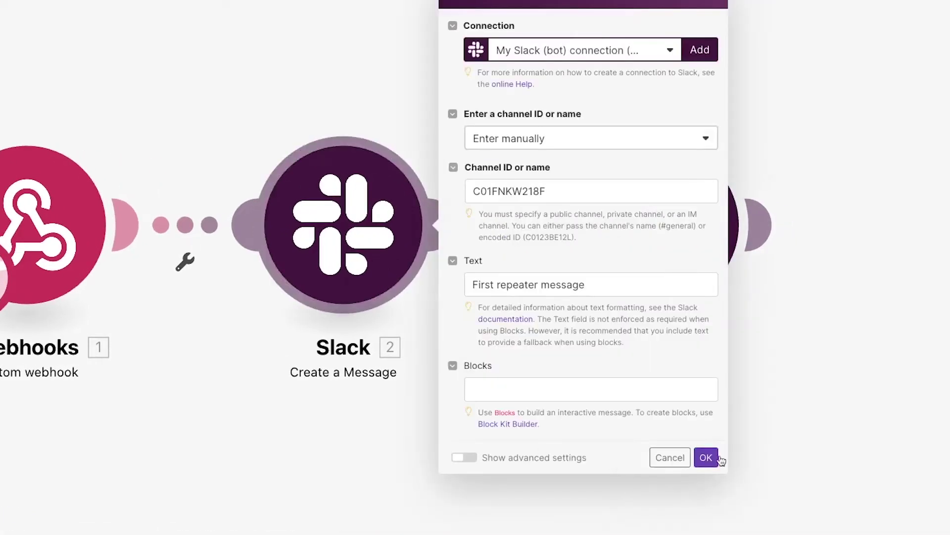
Confirm the Slack message texts 'First repeater message' and 'Second repeater message'.
left_click(706, 457)
left_click(716, 263)
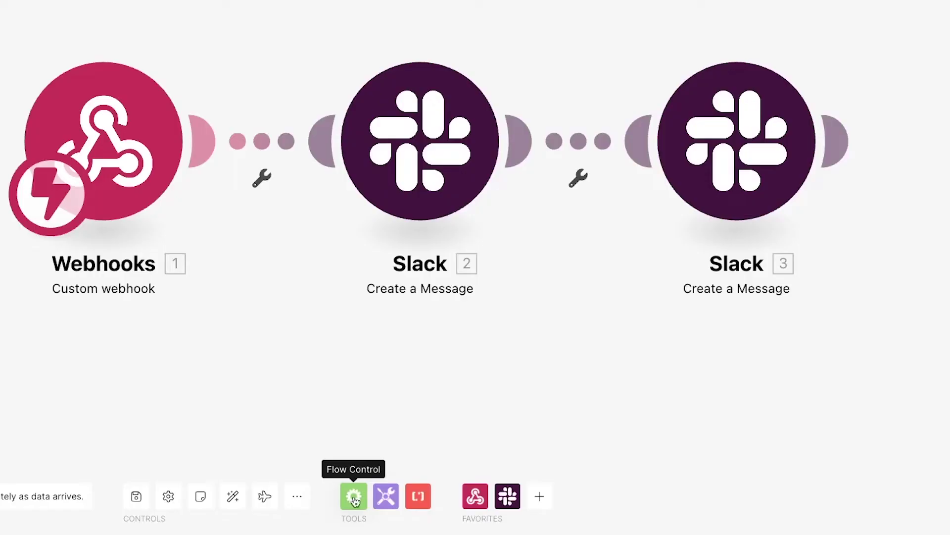
left_click(354, 499)
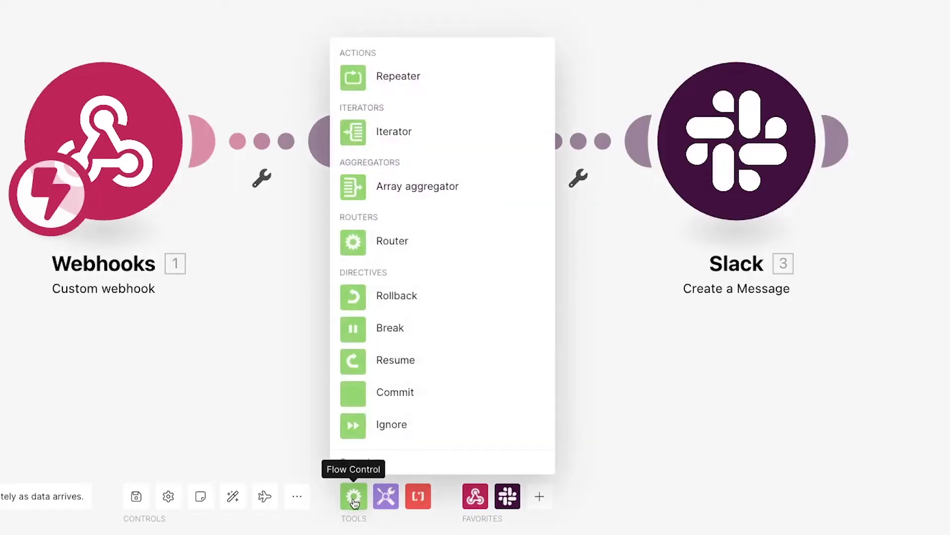
Insert a Repeater between Webhooks and Slack 2, then space the modules evenly.
left_click(401, 93)
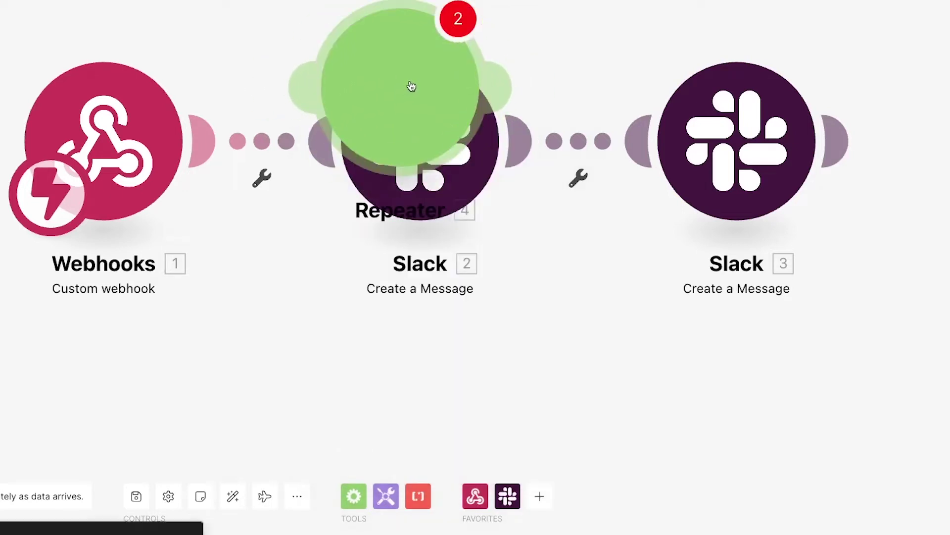
left_click(303, 149)
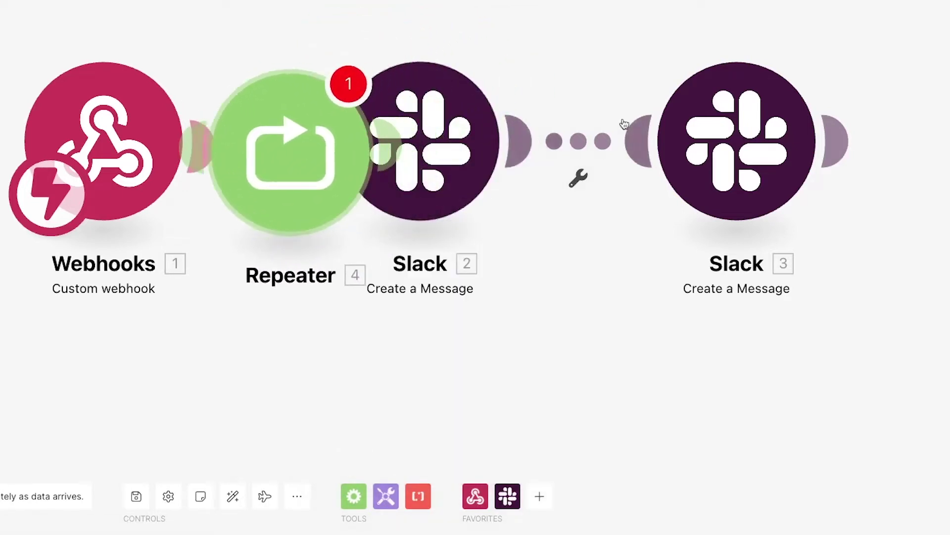
left_click_drag(766, 134, 937, 132)
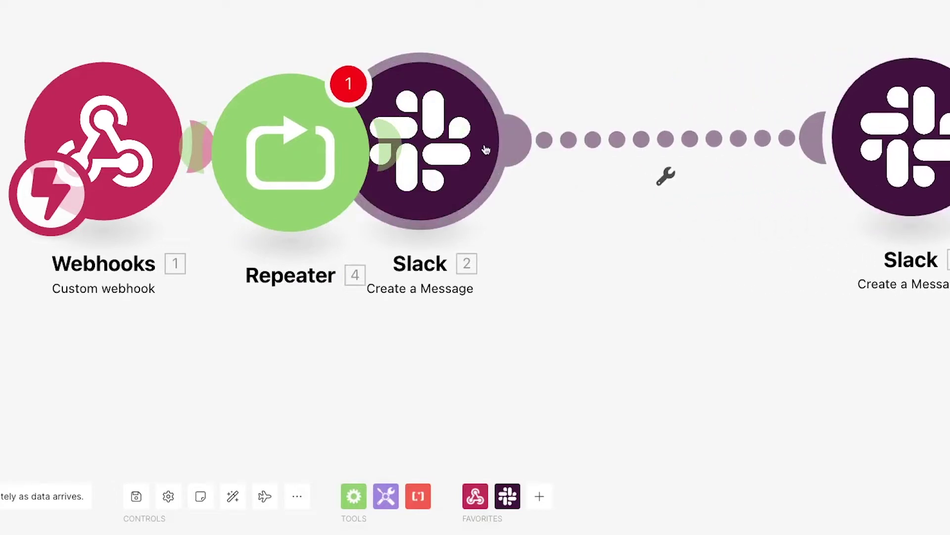
left_click_drag(493, 151, 638, 151)
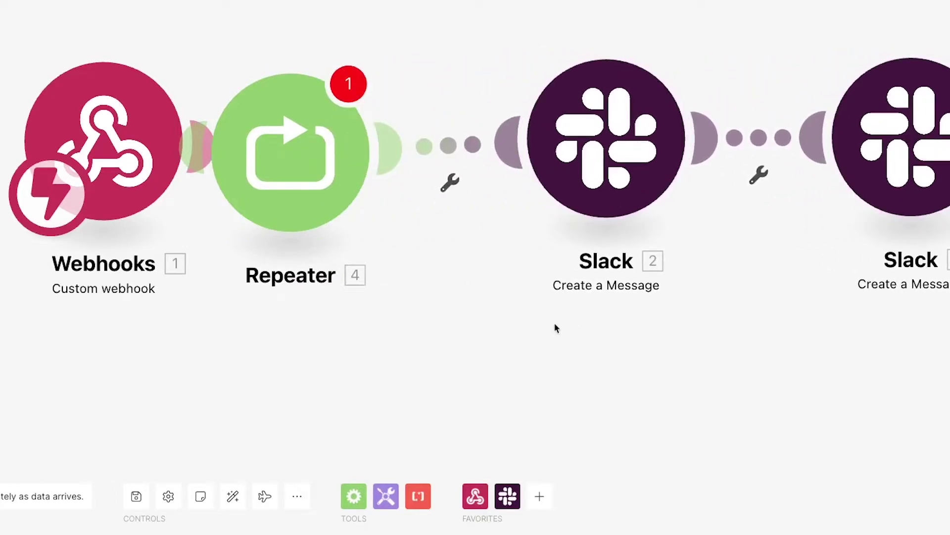
left_click_drag(332, 198, 369, 182)
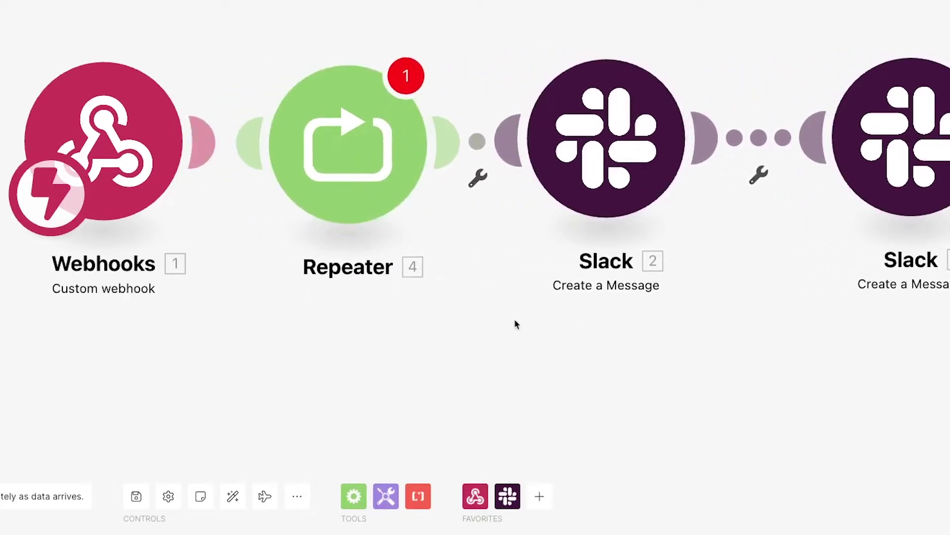
Review the Repeater's Initial value, Repeats and advanced Step settings.
left_click(350, 142)
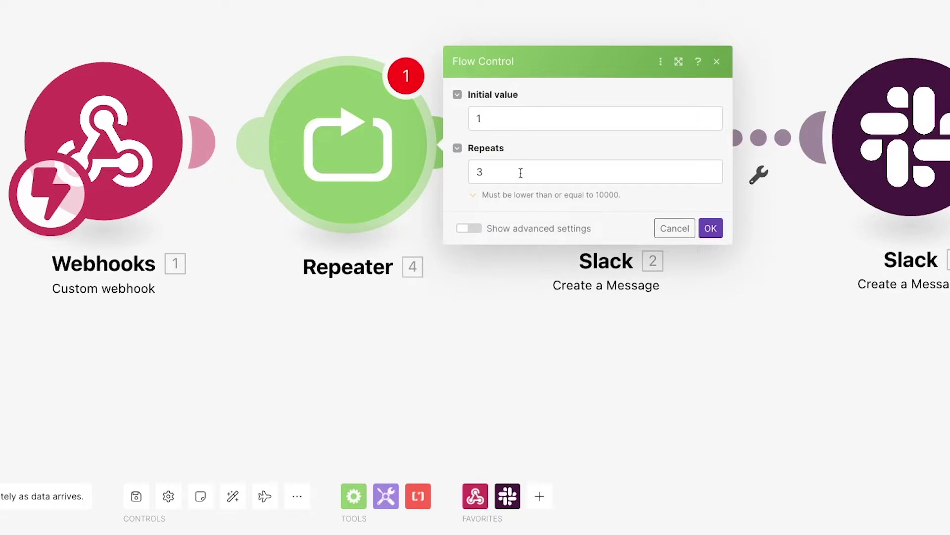
left_click(513, 121)
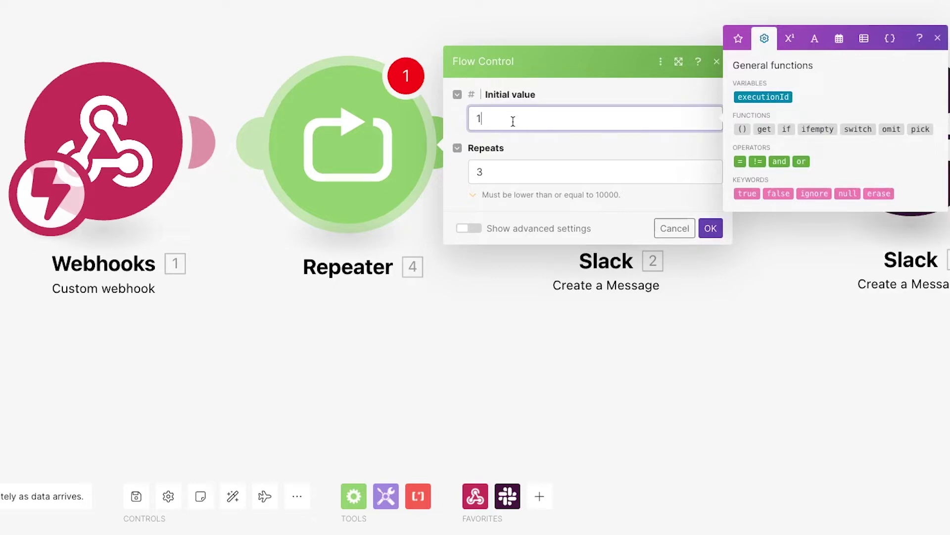
left_click(503, 164)
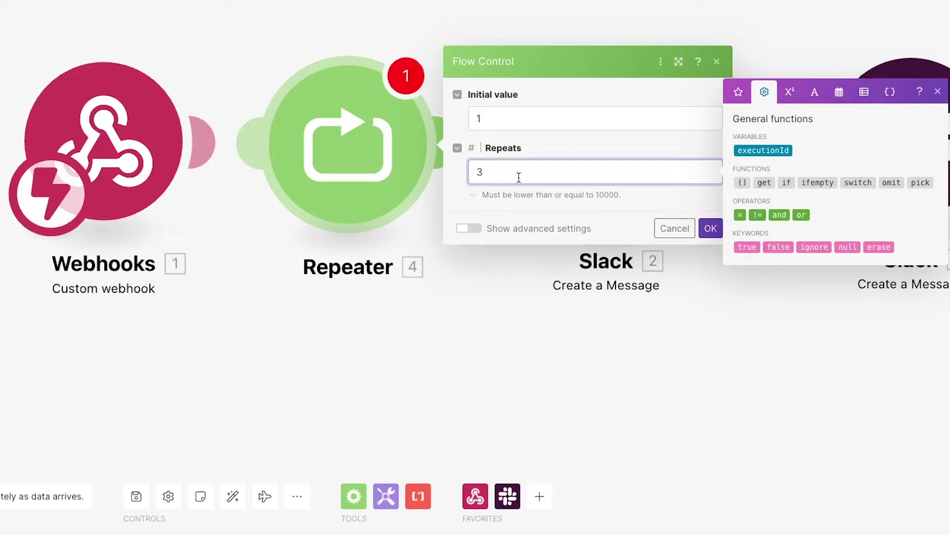
left_click(473, 230)
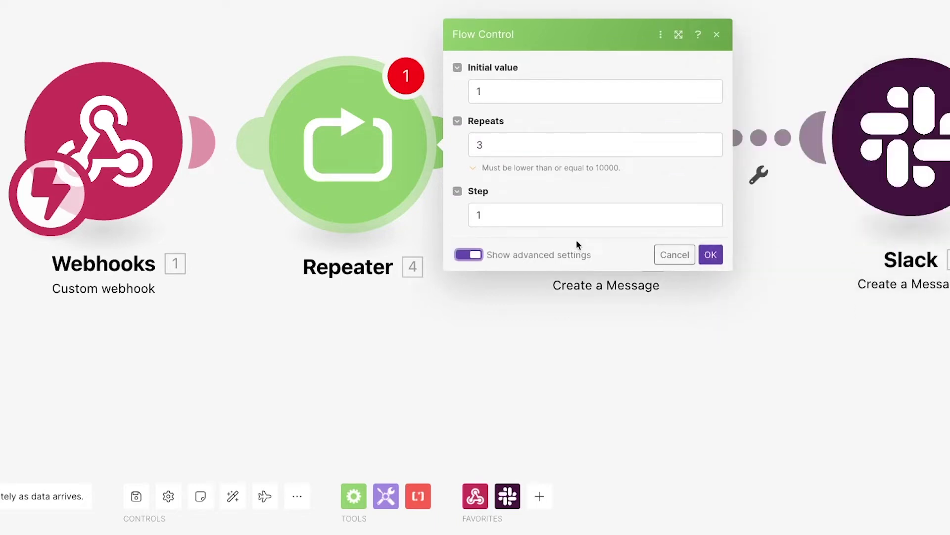
left_click(562, 224)
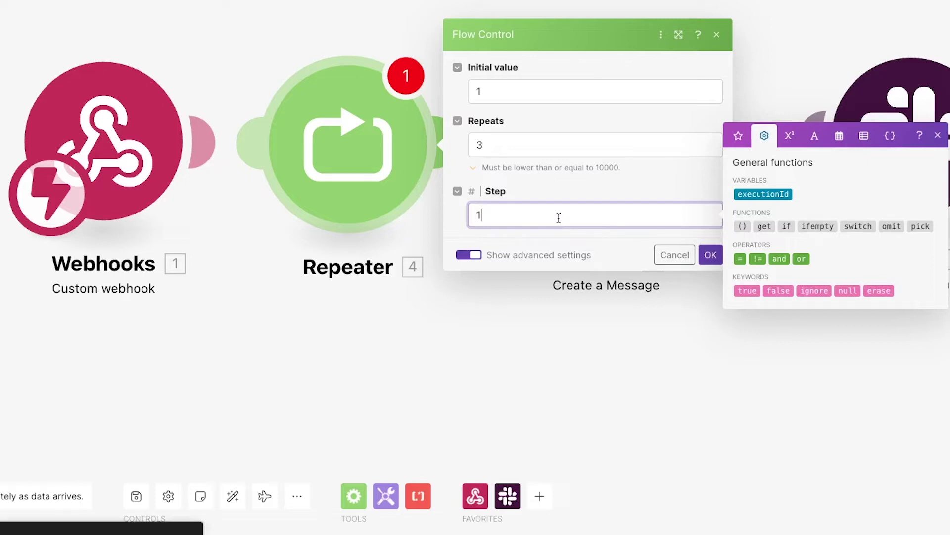
Change the Repeater's repeat count from 3 to 4 and save it.
left_click(516, 137)
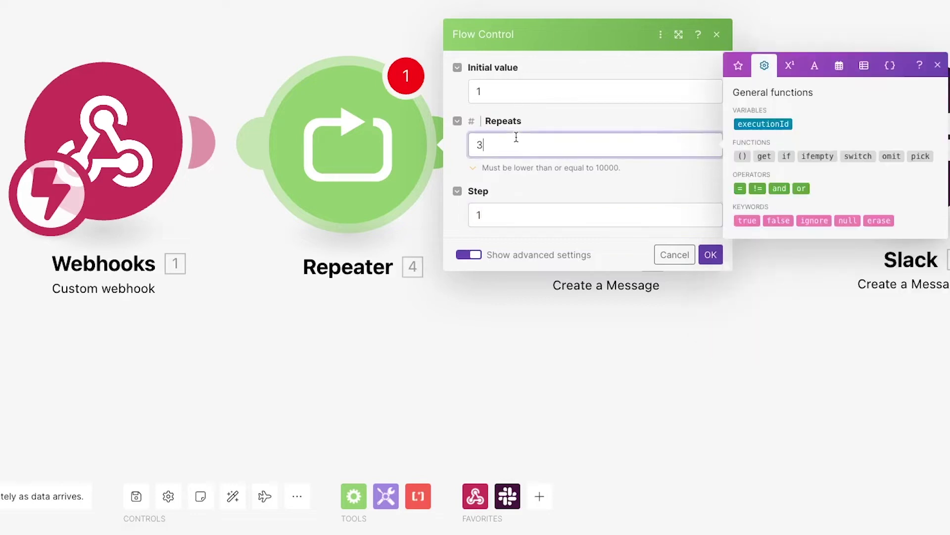
key("BackSpace")
type("4")
left_click(659, 195)
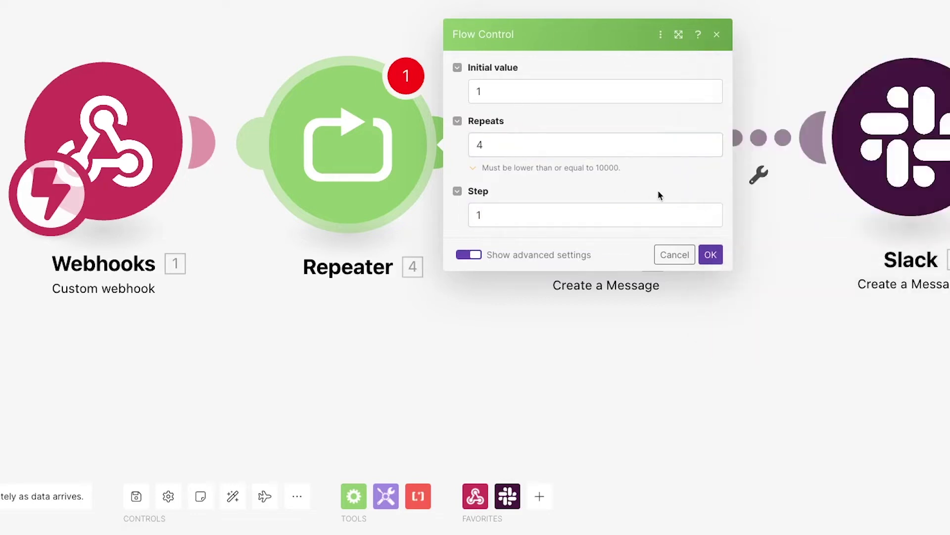
left_click(712, 255)
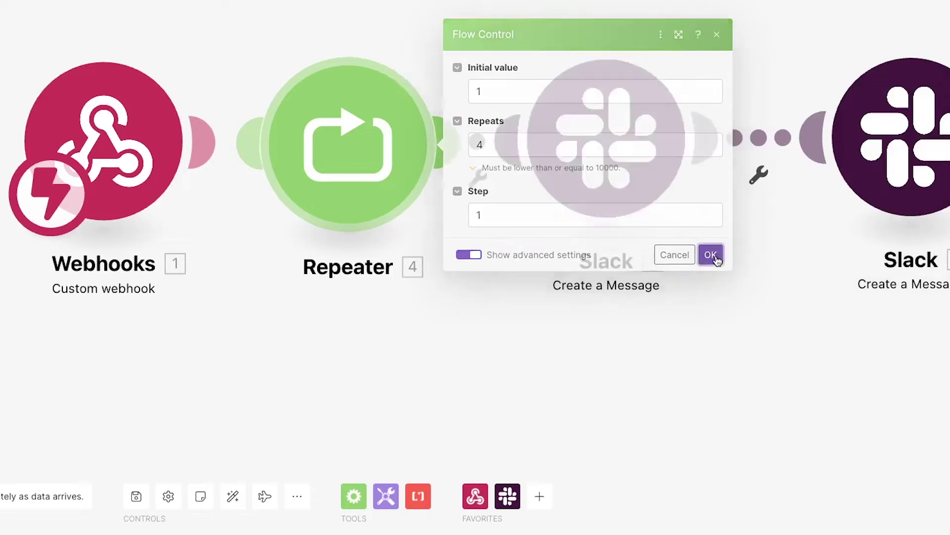
Append ':' and the Repeater's counter i to the first Slack message text.
left_click(546, 144)
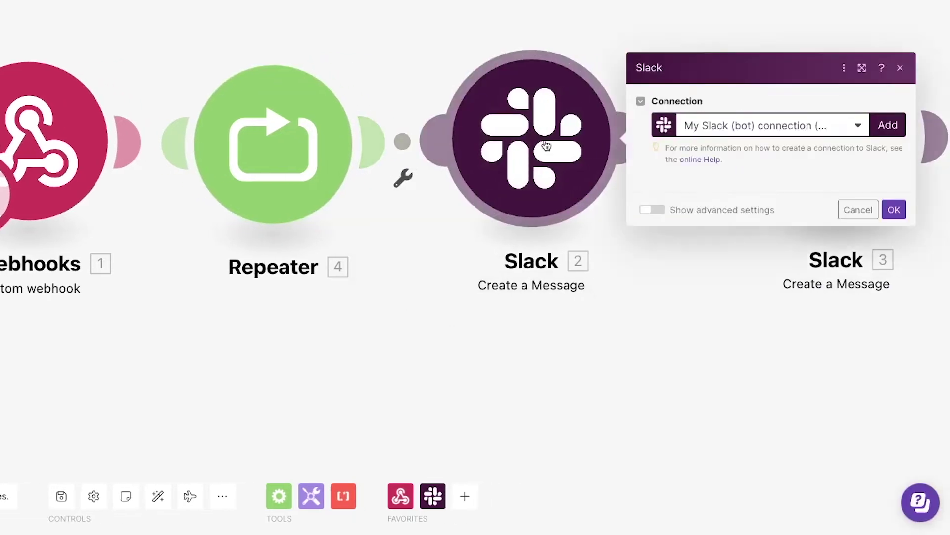
left_click(664, 205)
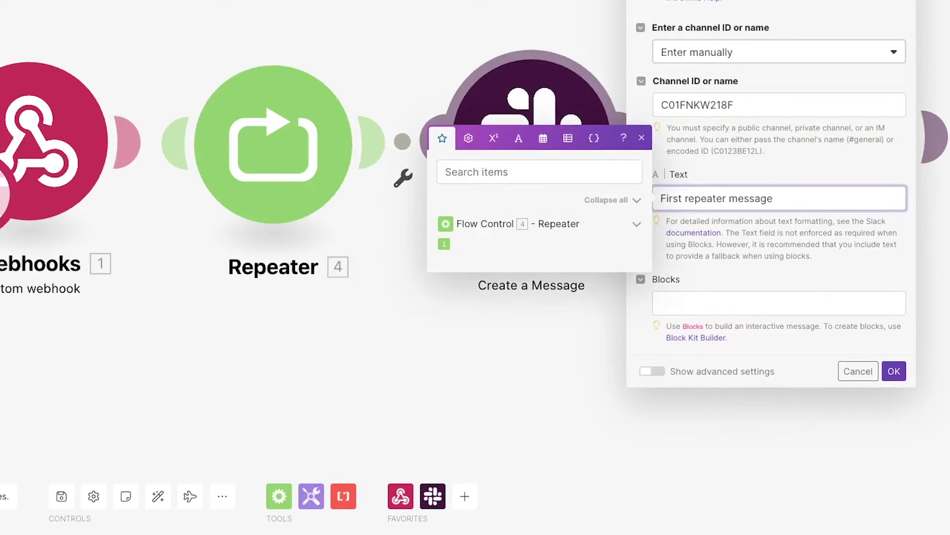
type(":")
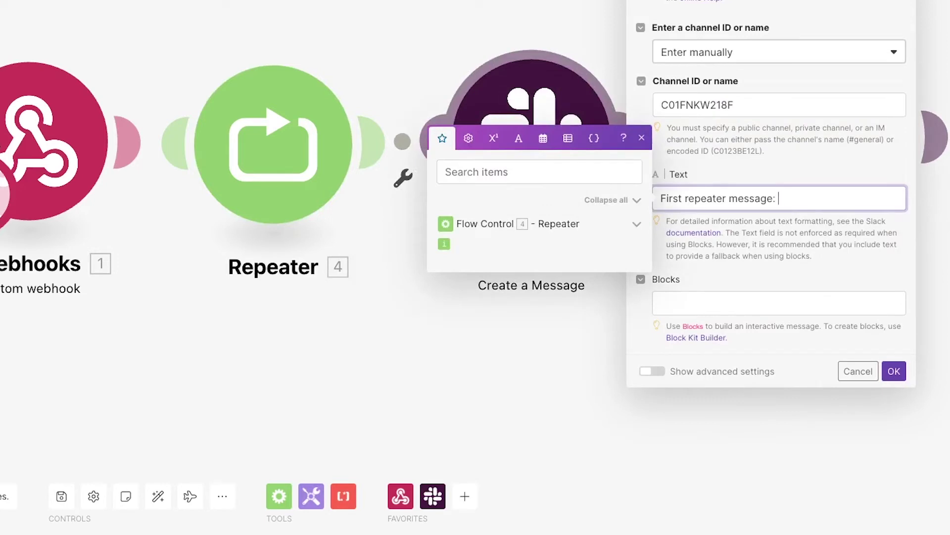
left_click(444, 243)
left_click(898, 372)
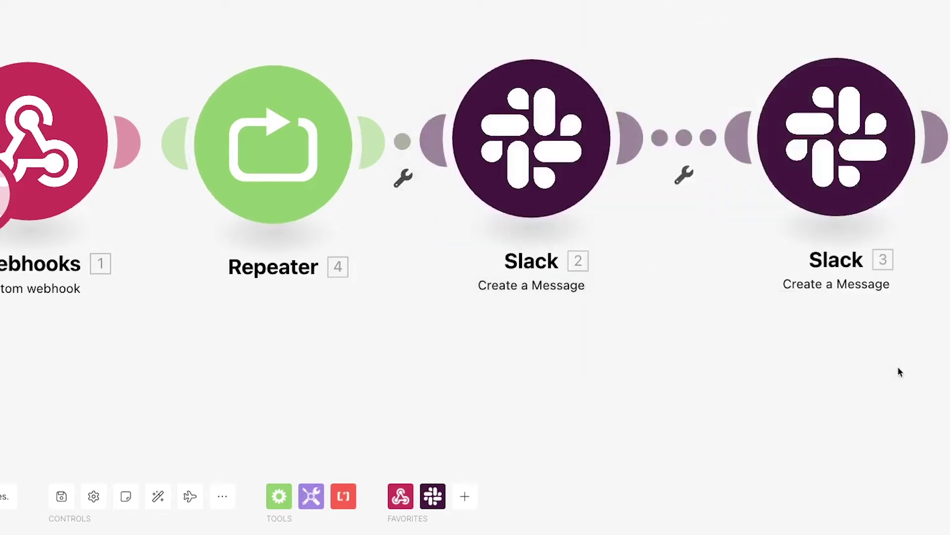
Append ':' and the Repeater's counter to the second Slack message, then save the scenario.
left_click(841, 154)
left_click(651, 197)
type(":")
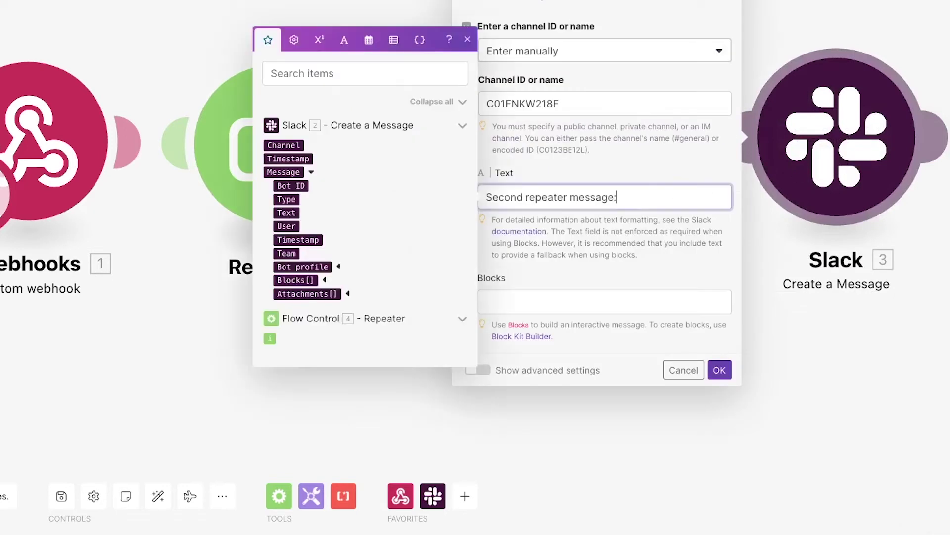
left_click(270, 338)
left_click(720, 370)
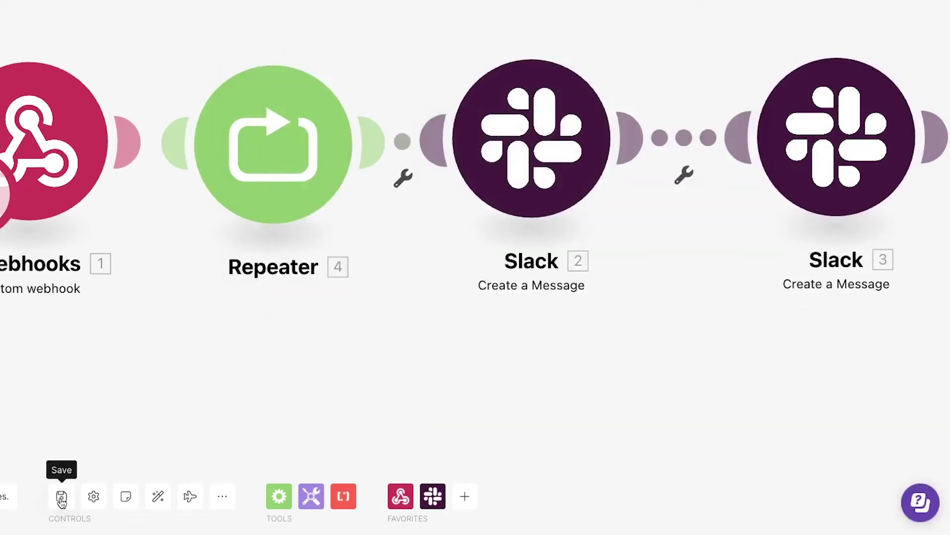
left_click(62, 496)
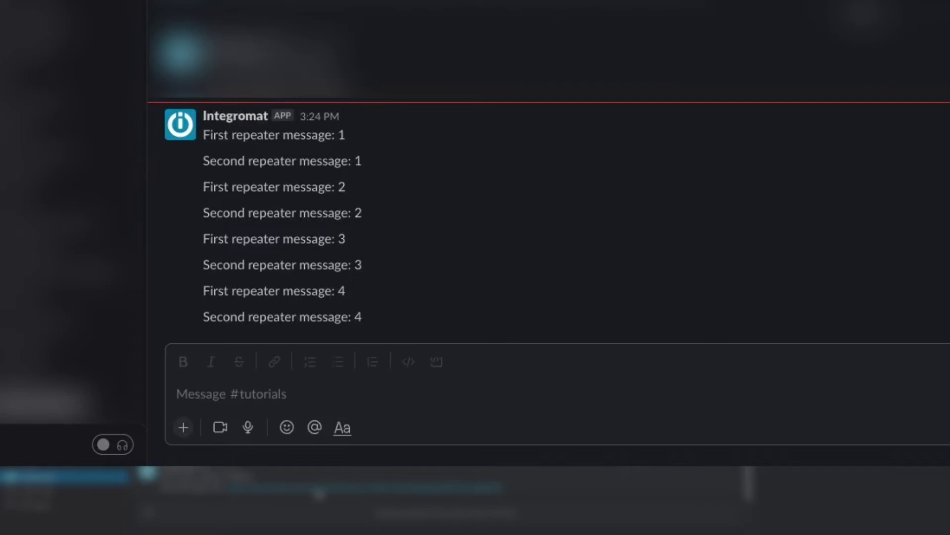
Check #tutorials in Slack for the eight numbered First/Second repeater messages.
left_click(383, 142)
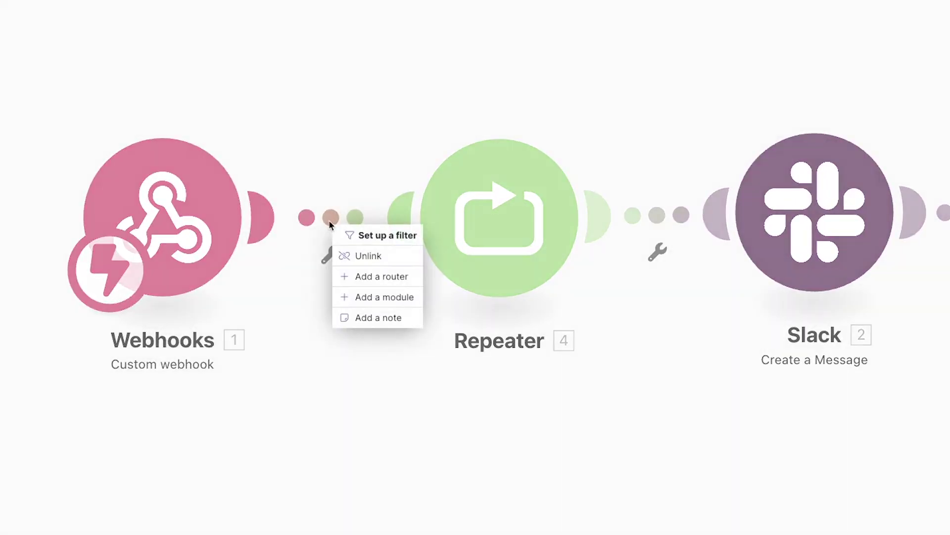
Add a Slack module before the Repeater posting 'This module runs before the repeater.' to the pasted channel ID.
left_click(403, 297)
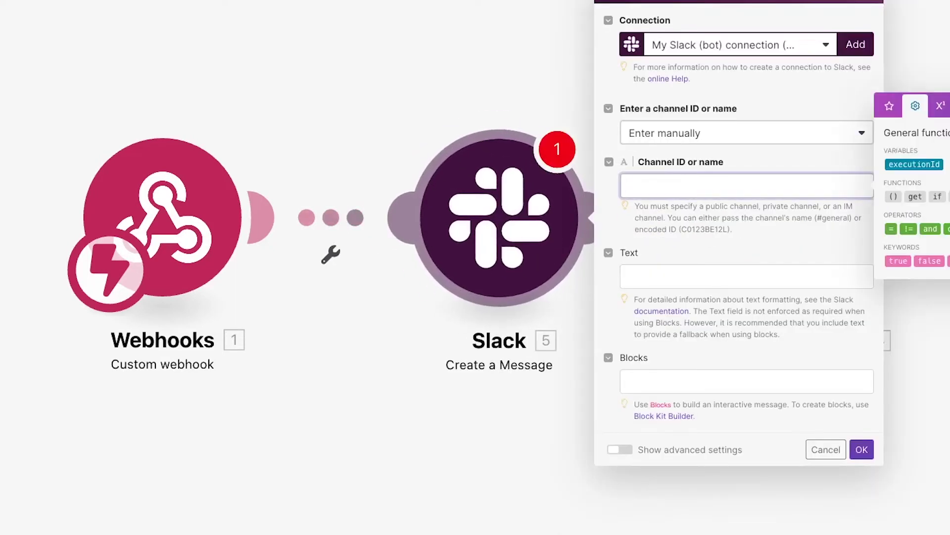
type("C01FNKW218F")
left_click(641, 274)
type("This module runs before the repeater.")
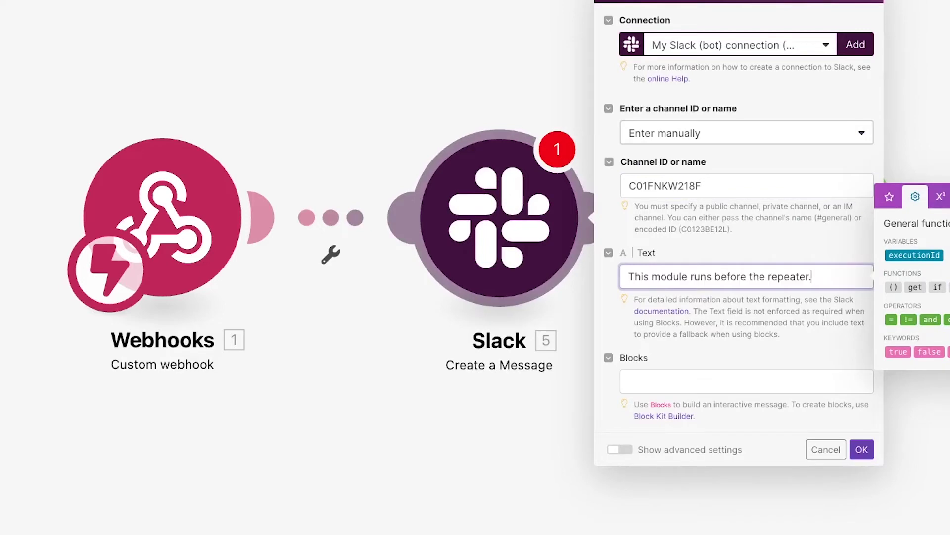
left_click(862, 449)
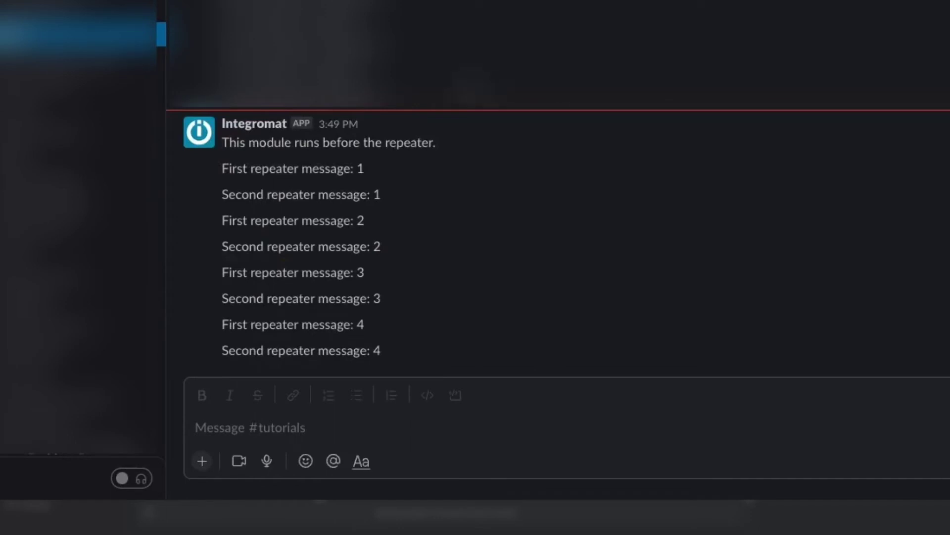
Verify 'This module runs before the repeater.' precedes the eight repeater posts in Slack.
left_click(444, 144)
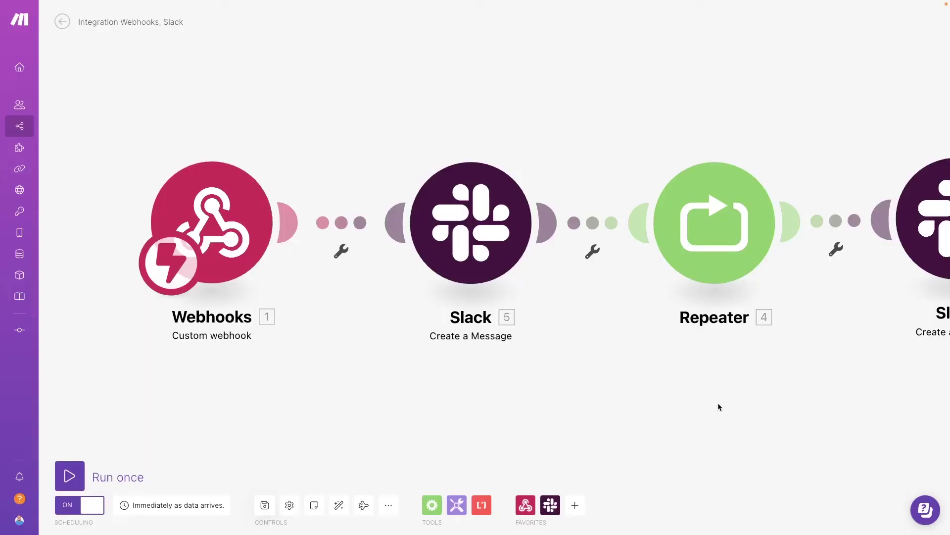
Add Slack Create a Message module 6 after Slack 3 posting 'This module runs after the repeater.'.
left_click_drag(851, 387, 308, 397)
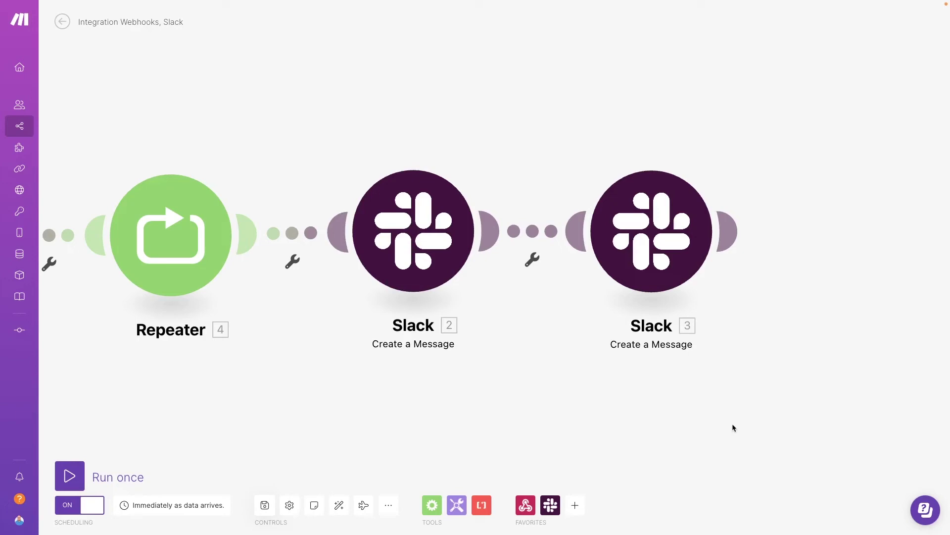
left_click(729, 241)
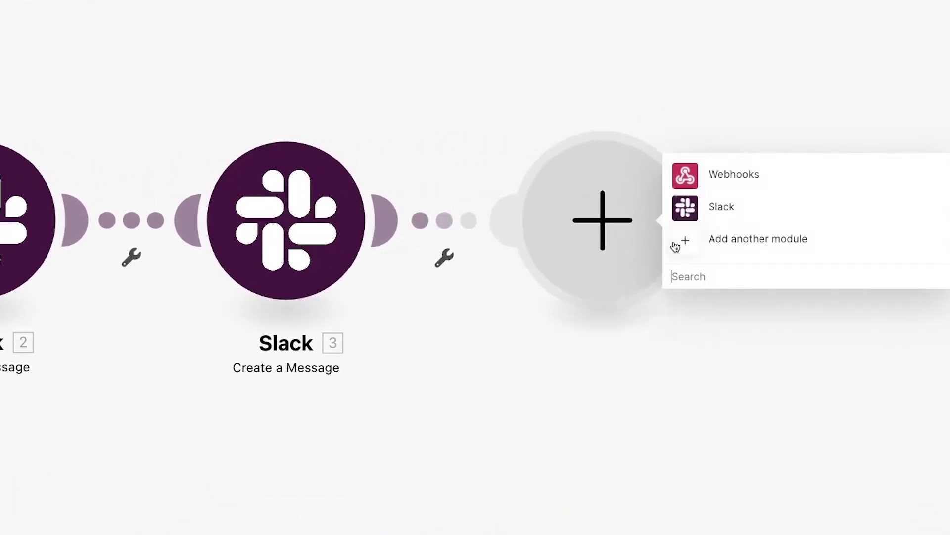
left_click(691, 206)
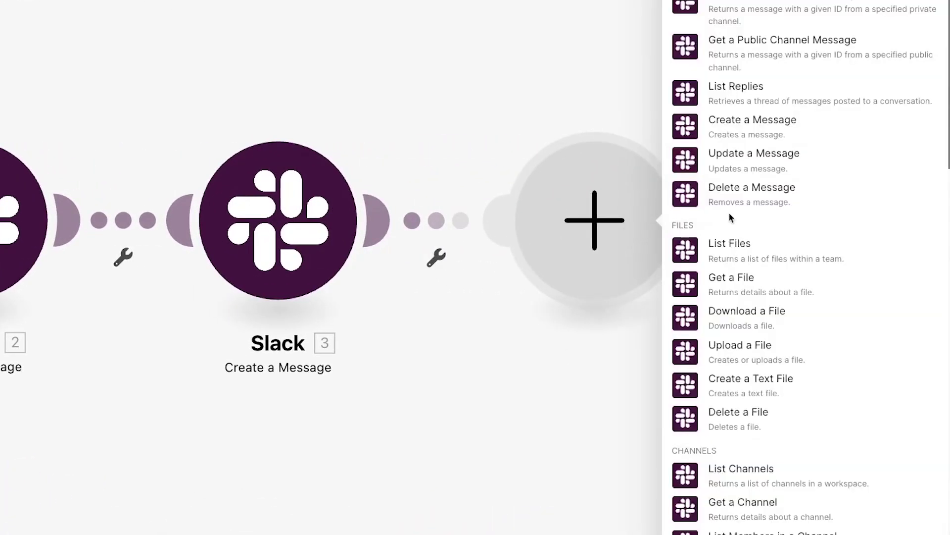
left_click(736, 153)
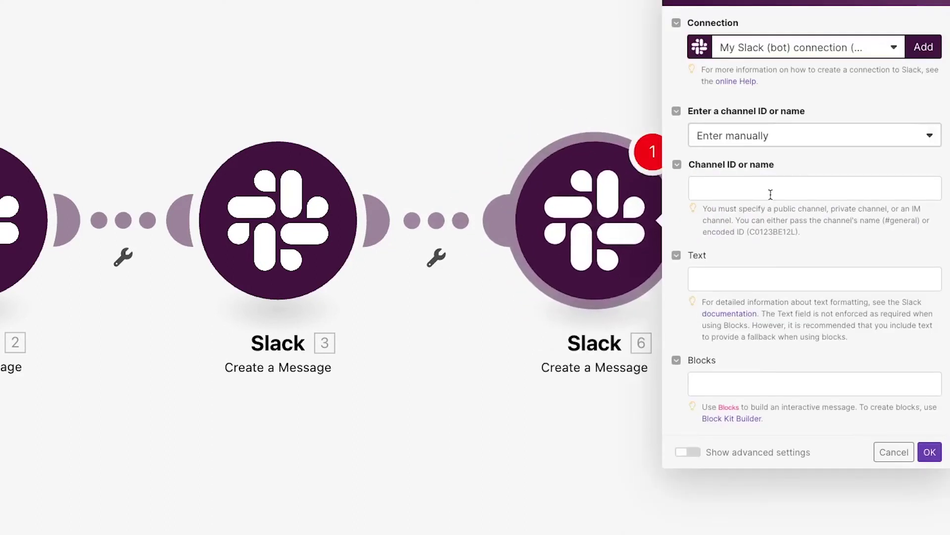
left_click(771, 191)
type("C01FNKW218F")
left_click(787, 269)
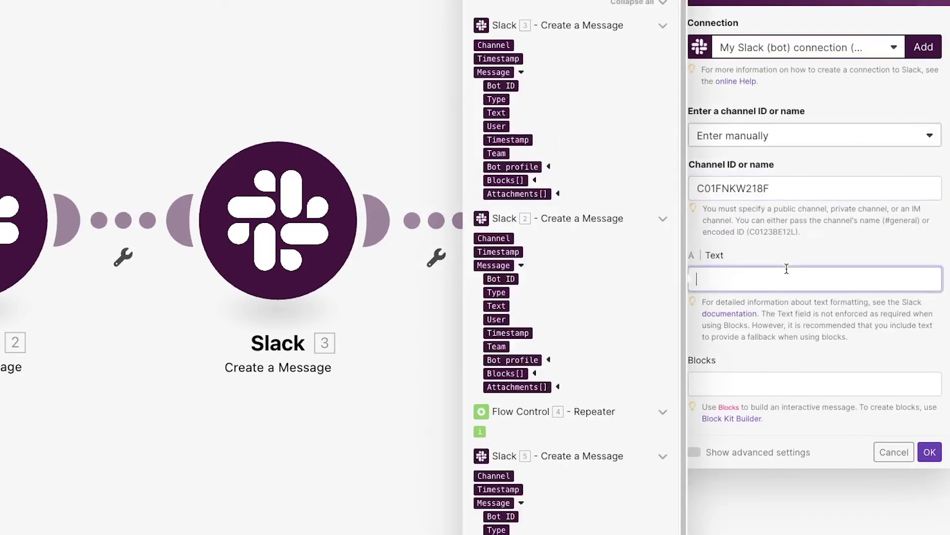
type("This module runs after the repeater.")
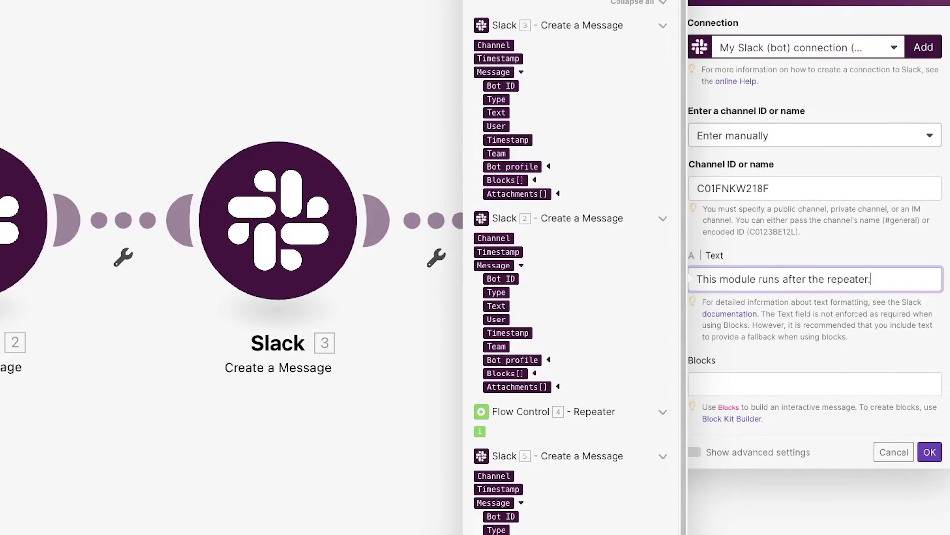
left_click(929, 453)
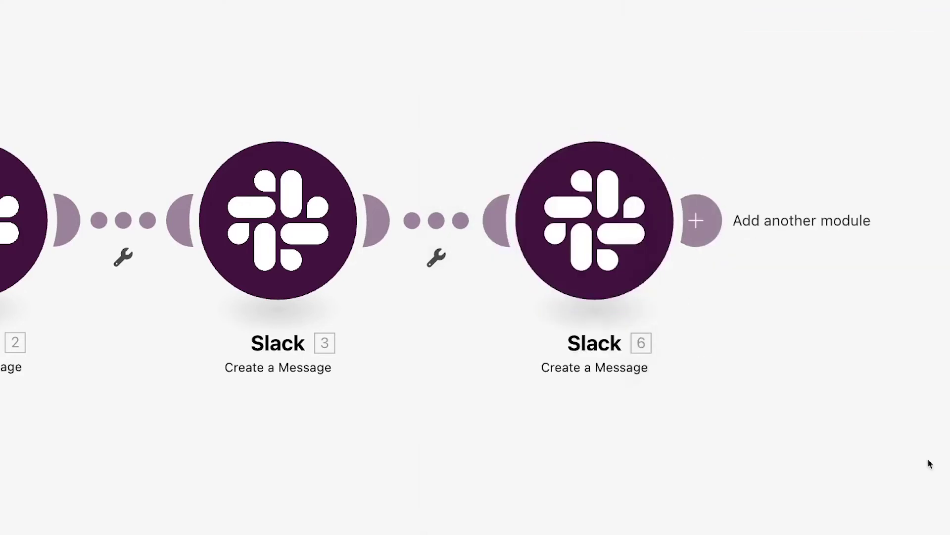
left_click(436, 258)
Add a 'Repeater finished' filter before Slack 6 that passes only when the Repeater's counter equals 4.
left_click(442, 293)
left_click(573, 164)
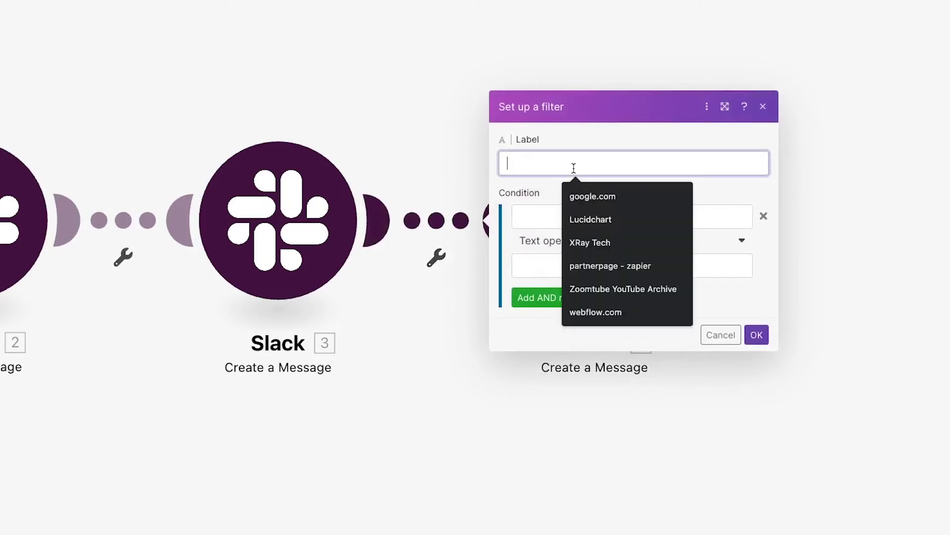
type("Repeater finished")
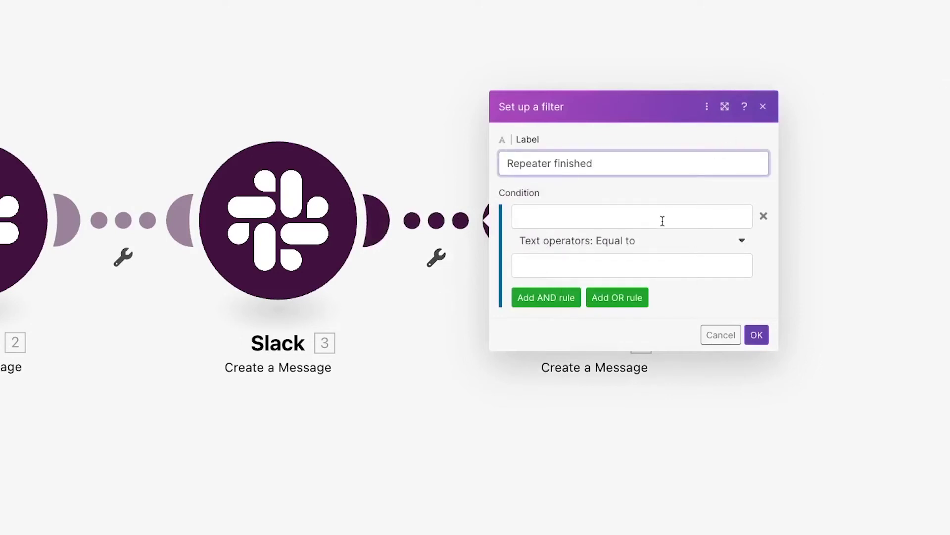
left_click(661, 217)
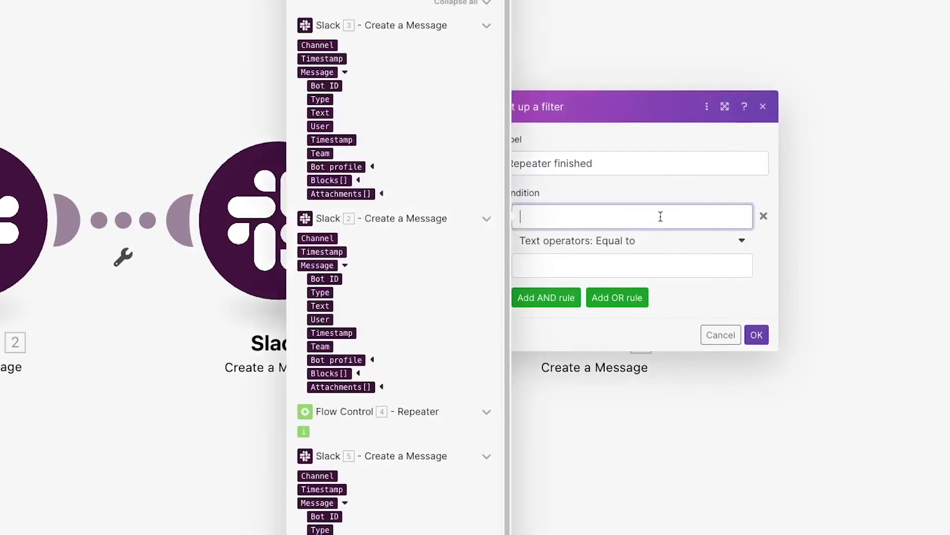
left_click(303, 432)
left_click(597, 266)
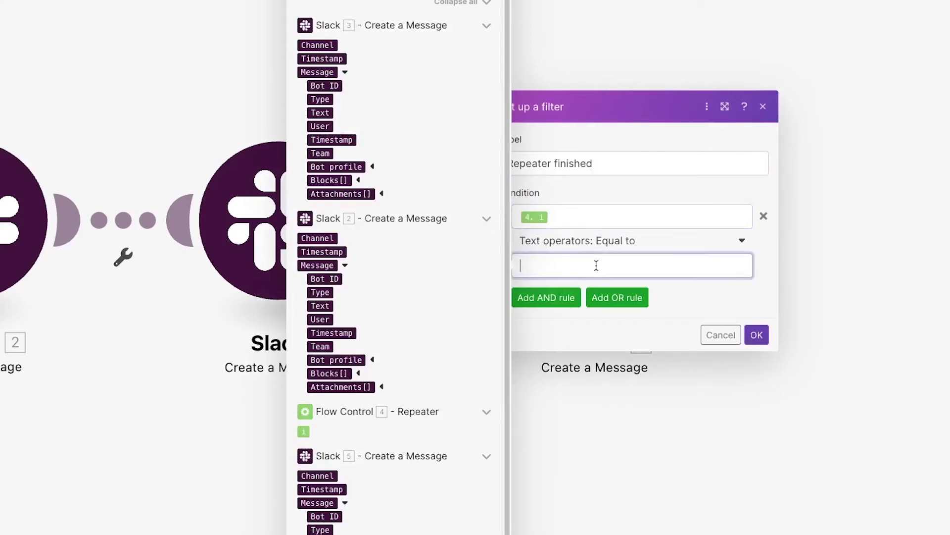
type("4")
left_click(732, 309)
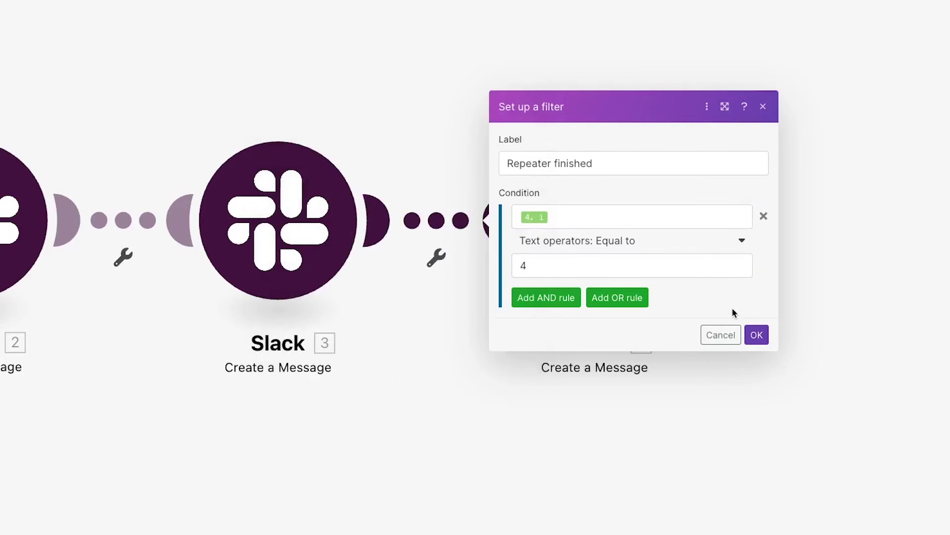
left_click(757, 337)
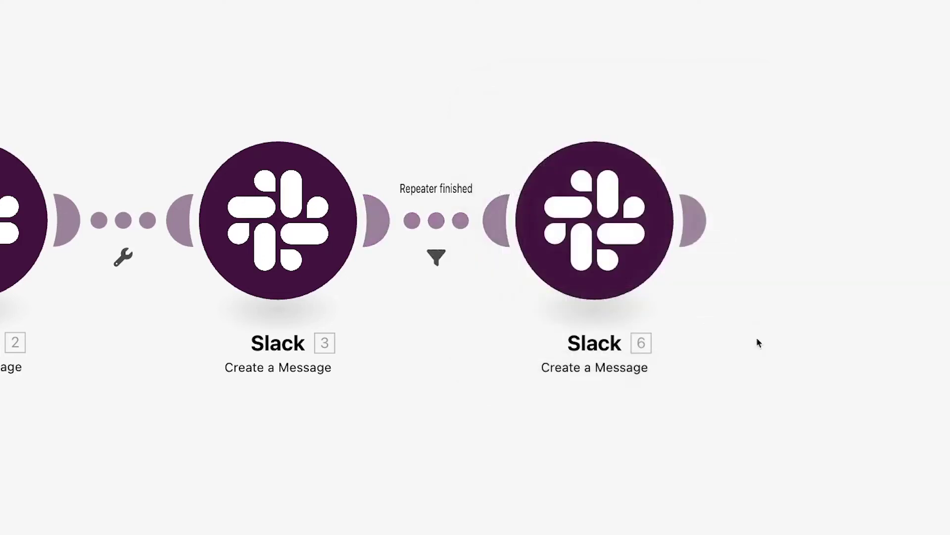